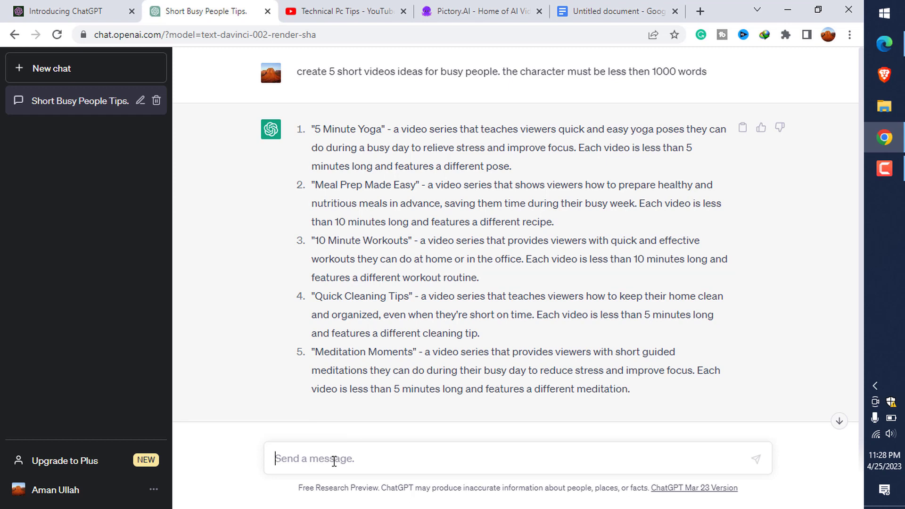
Send the prompt "write scrpt for youtube short vidoe about top 5 cricket player in the world" and stop the response partway.
type("write scrpt for youtube sh")
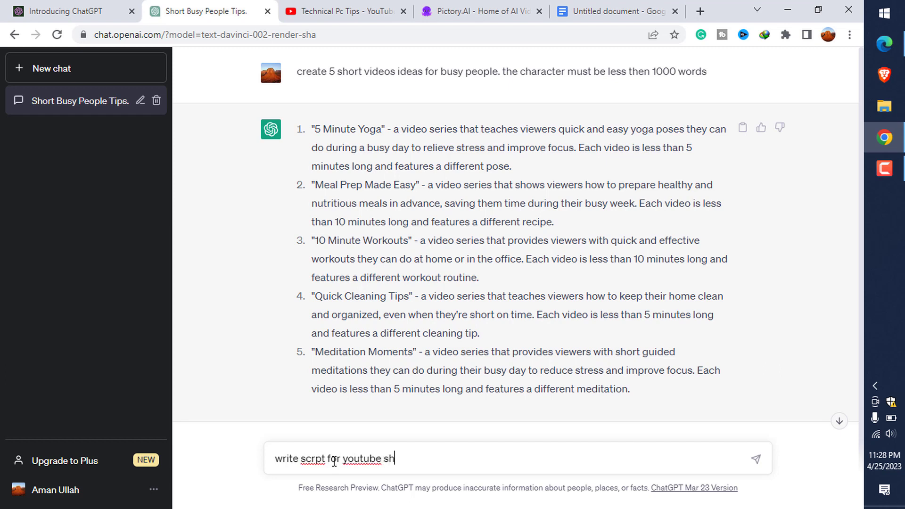
type("ort vidoe about top ")
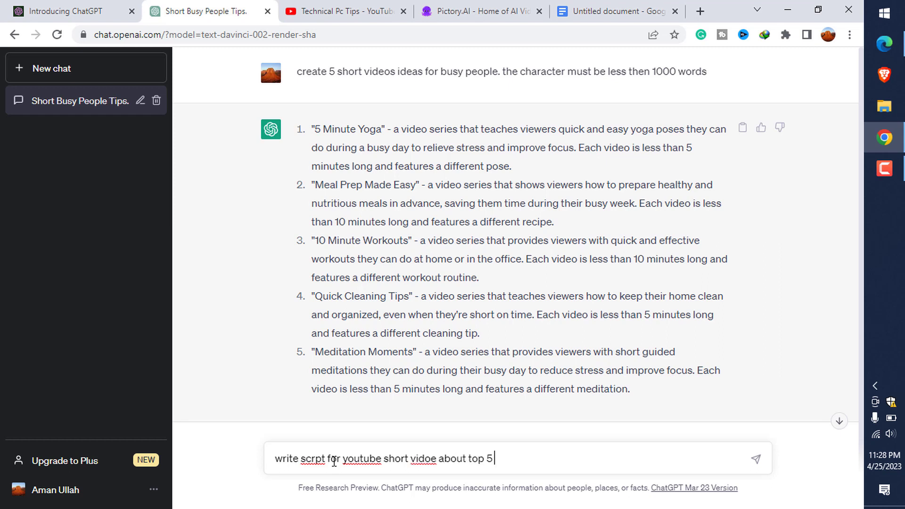
type("5 cricket player in the word")
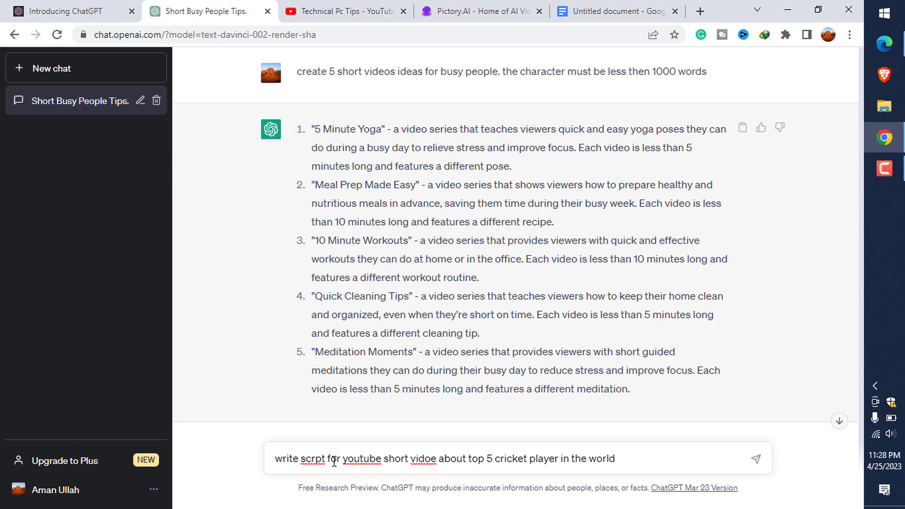
key("Return")
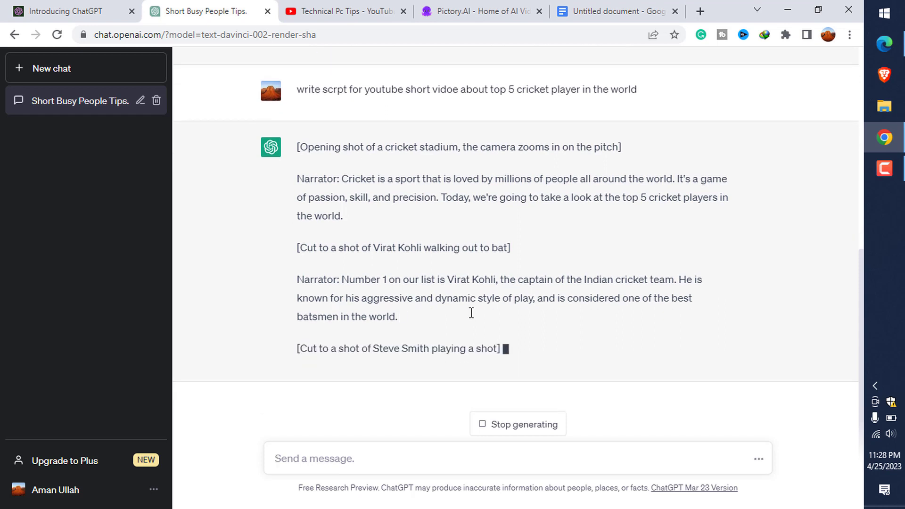
left_click(512, 426)
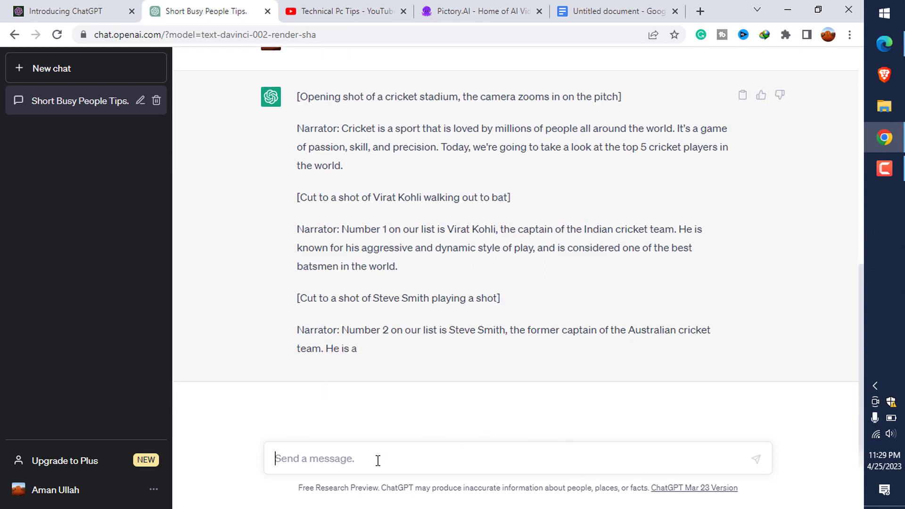
Send the prompt "write all this in urdu language" and stop the response partway.
type("write all this in urdu languag")
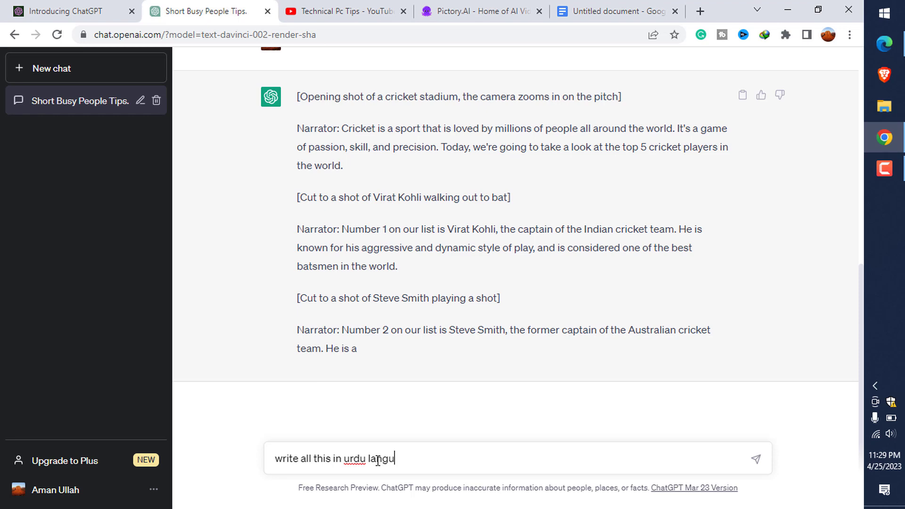
key("Return")
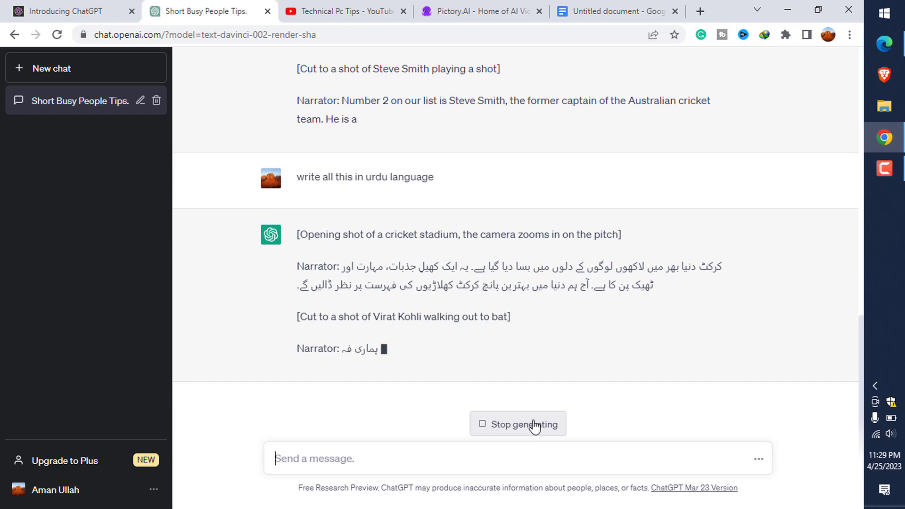
left_click(533, 426)
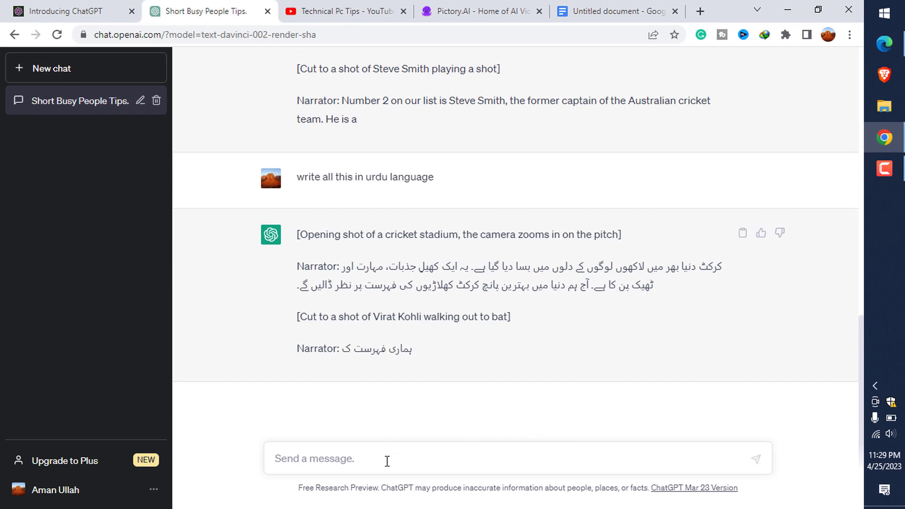
Send the prompt "write all this in persian language" and stop the response partway.
type("write all this in pe")
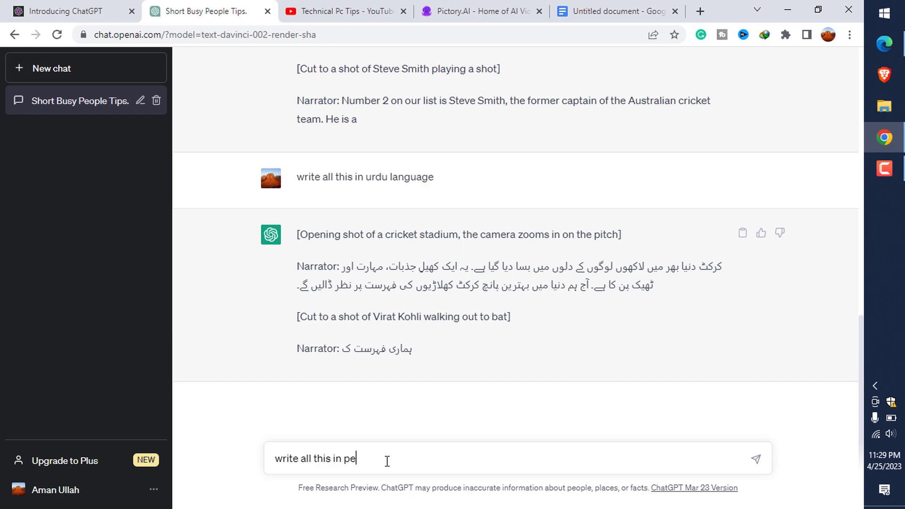
type("rsian language")
key("Return")
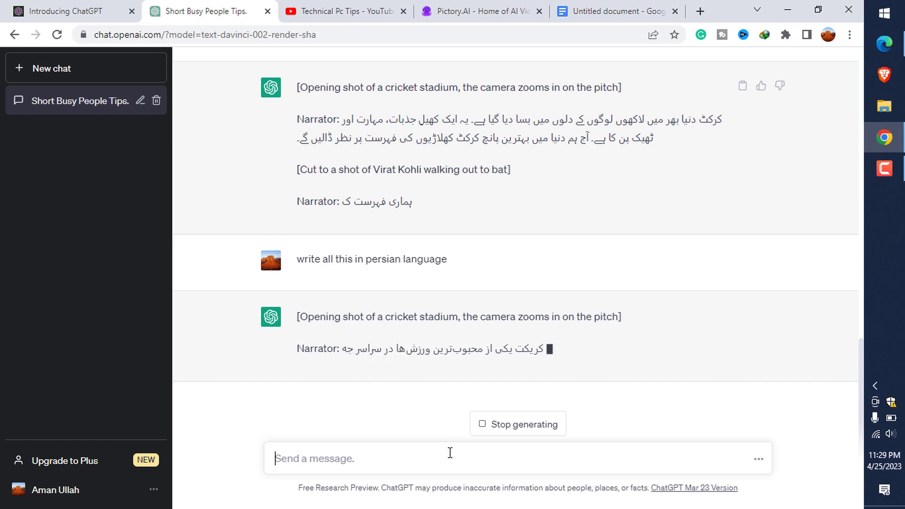
left_click(509, 423)
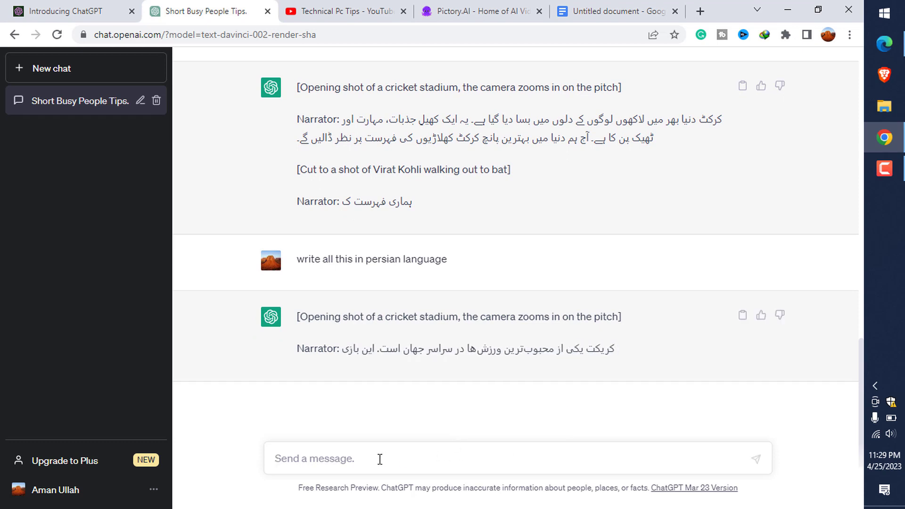
Send the prompt "write all this in chiness language" to get the script translated.
type("write all this in chin")
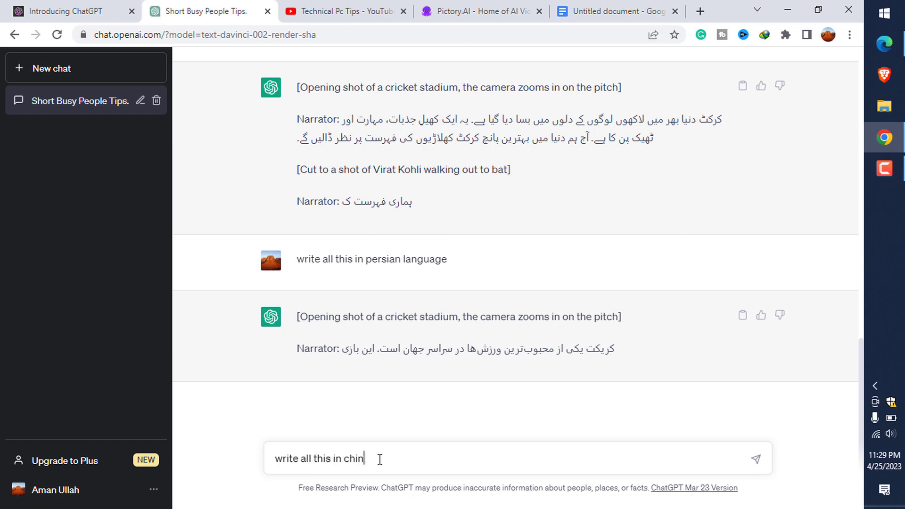
type("ess languag")
type("e")
key("Return")
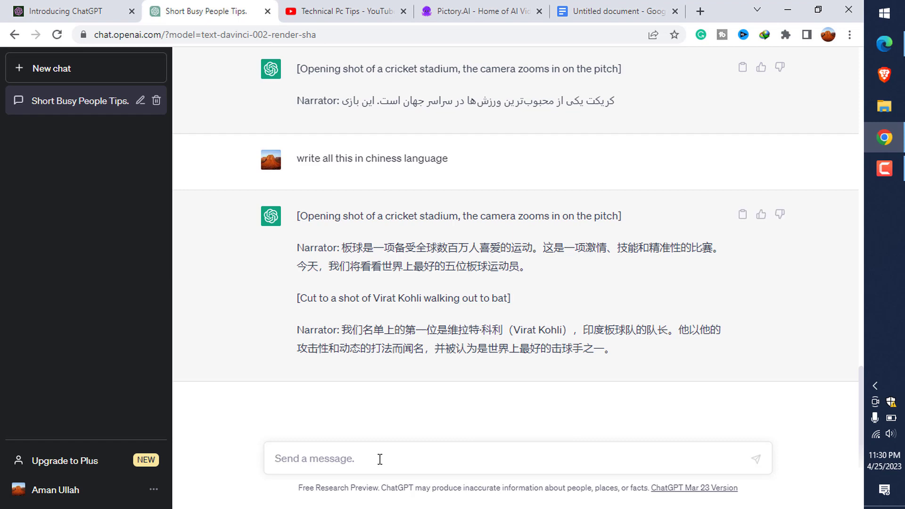
Look back at the English cricket script, and review the five video ideas in the Google Docs document.
scroll(519, 330, "up", 8)
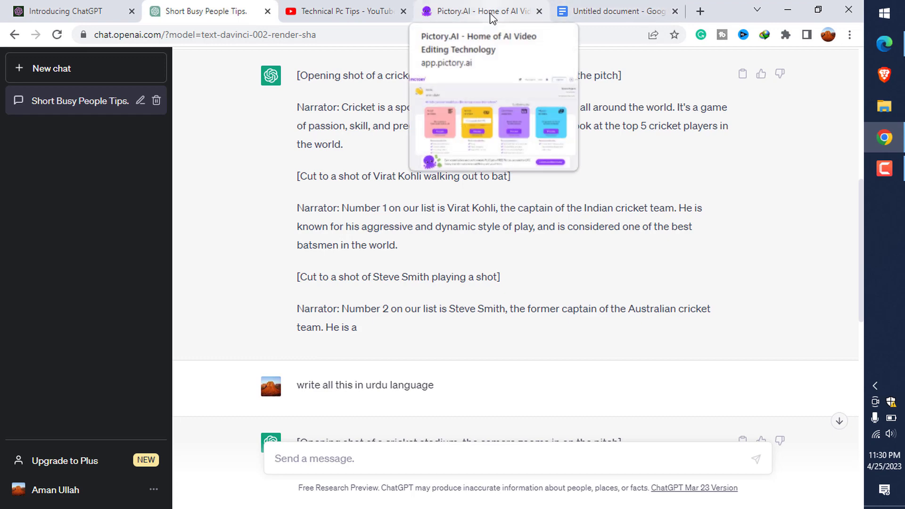
left_click(608, 11)
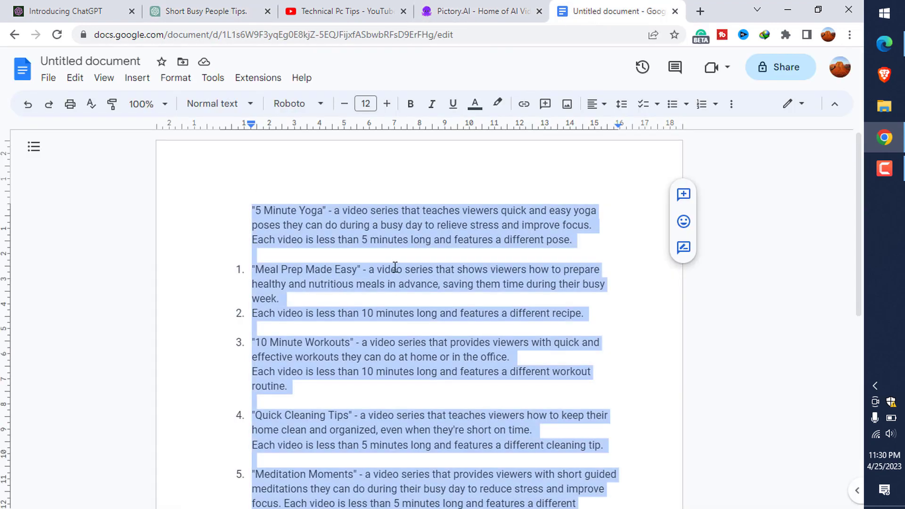
scroll(394, 267, "down", 2)
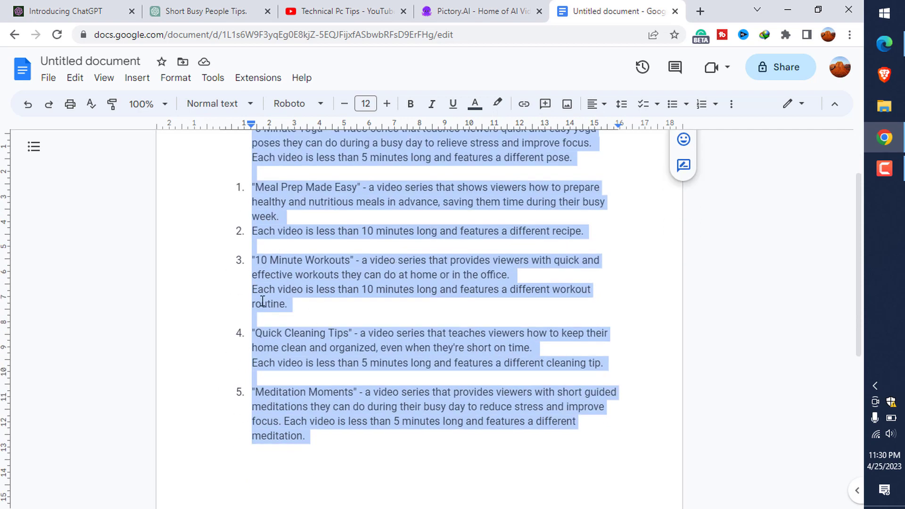
Highlight the Pictory web app's address and search Google for "pictory" in a new browser tab.
left_click(469, 17)
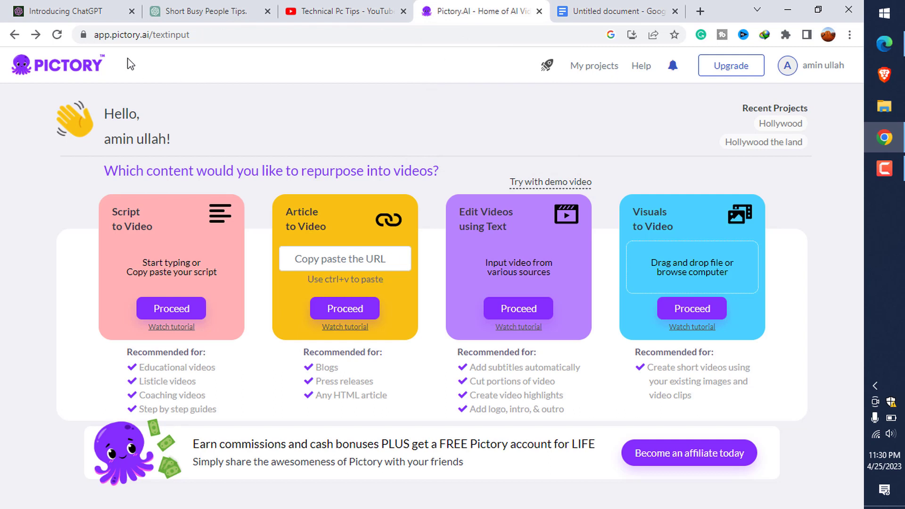
left_click_drag(149, 34, 81, 37)
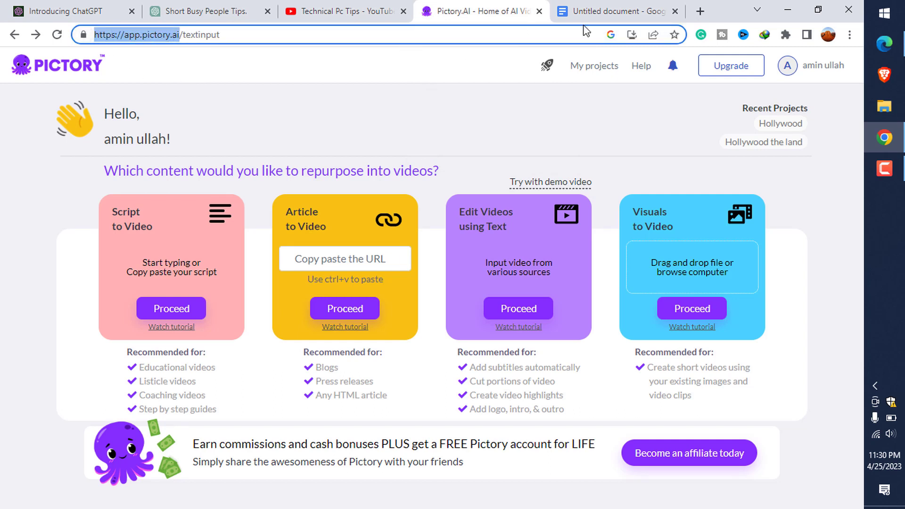
left_click(700, 11)
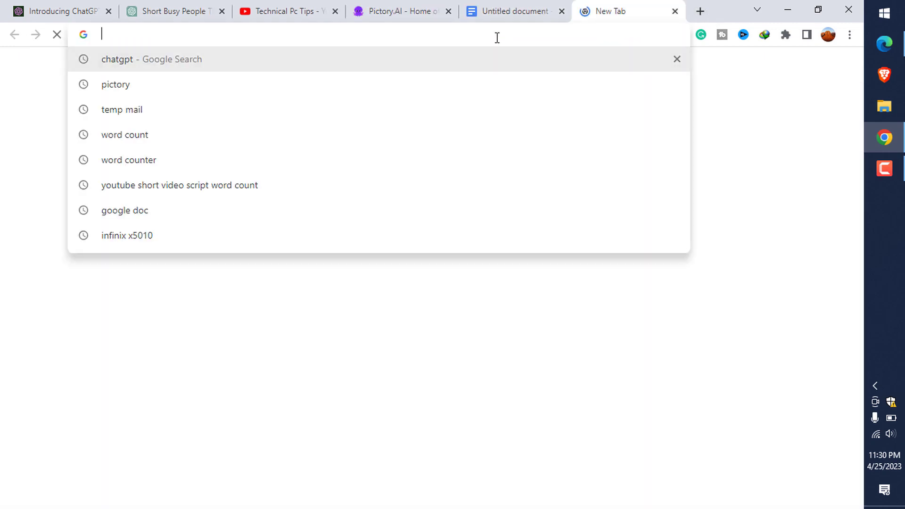
type("p")
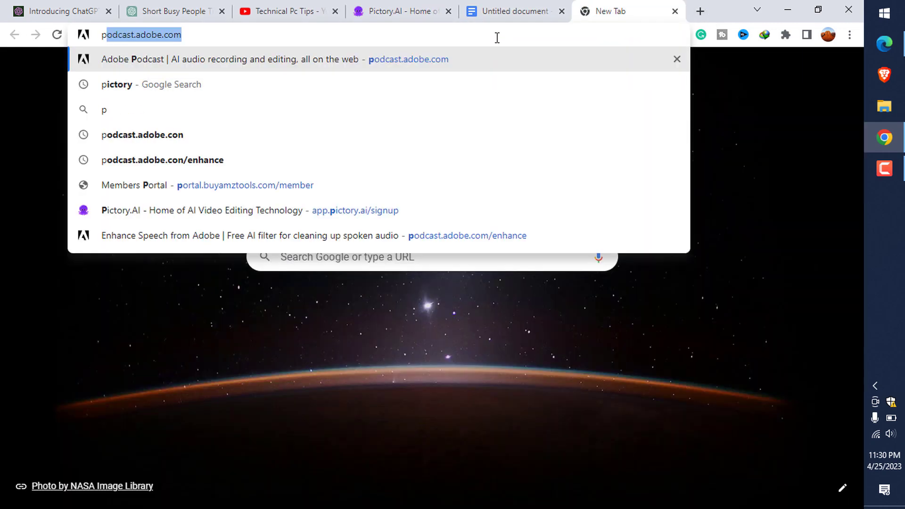
type("ic")
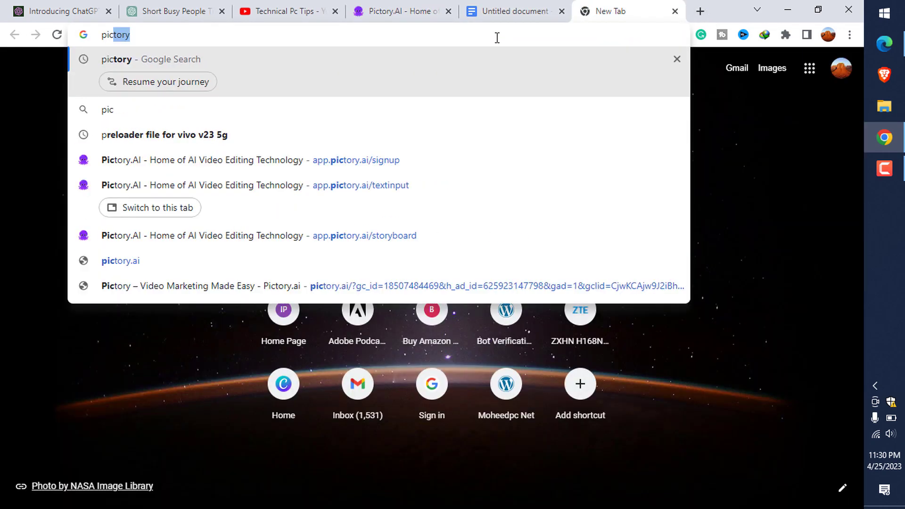
type("tory")
key("Return")
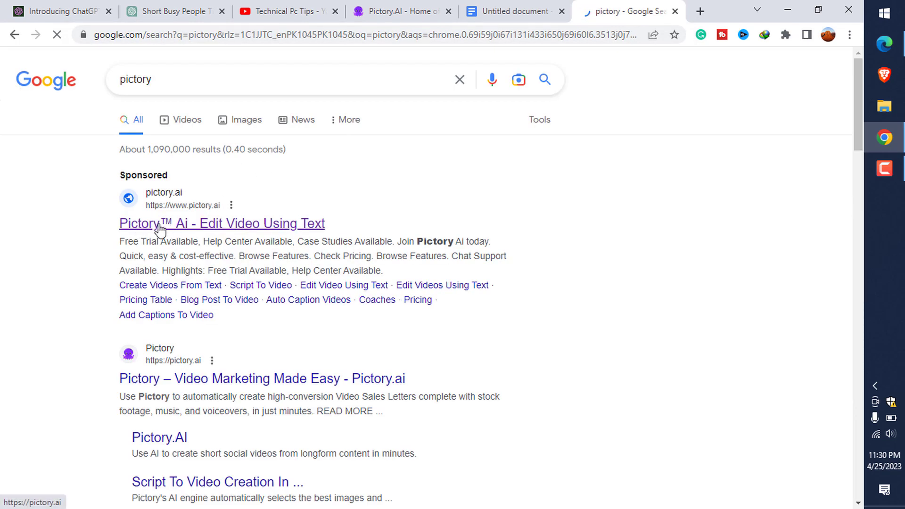
Switch back to the open Pictory web app and start a Script to Video project.
left_click(400, 14)
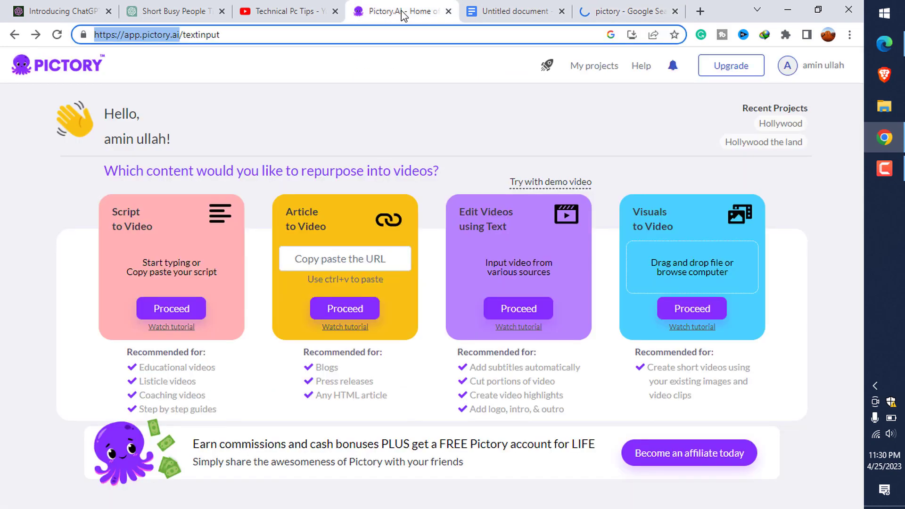
left_click(141, 214)
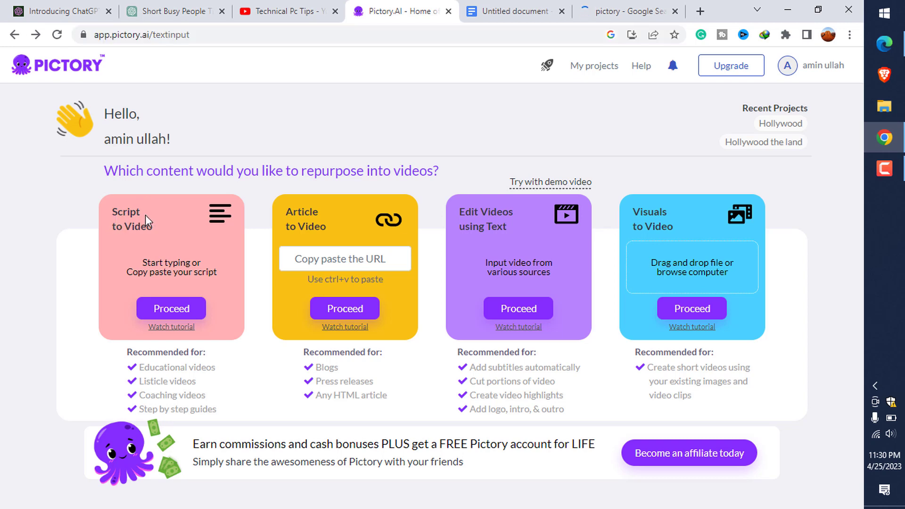
left_click(180, 316)
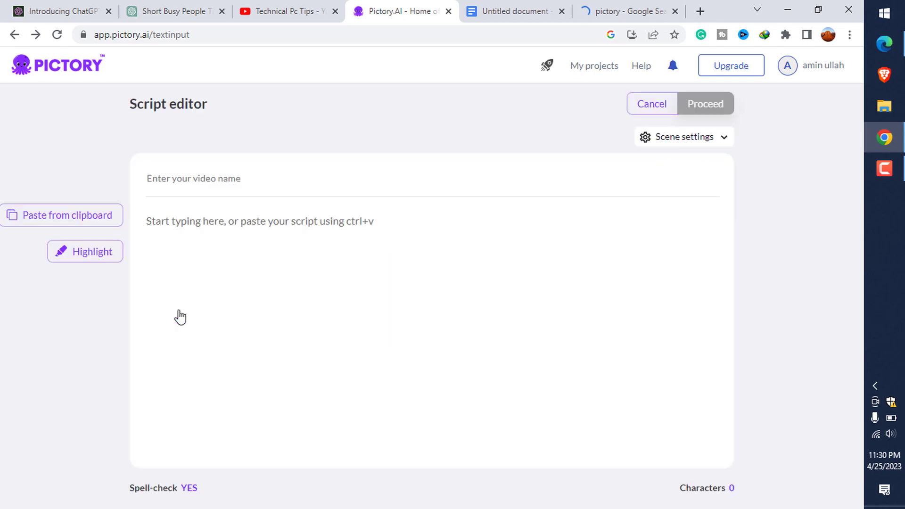
left_click(198, 230)
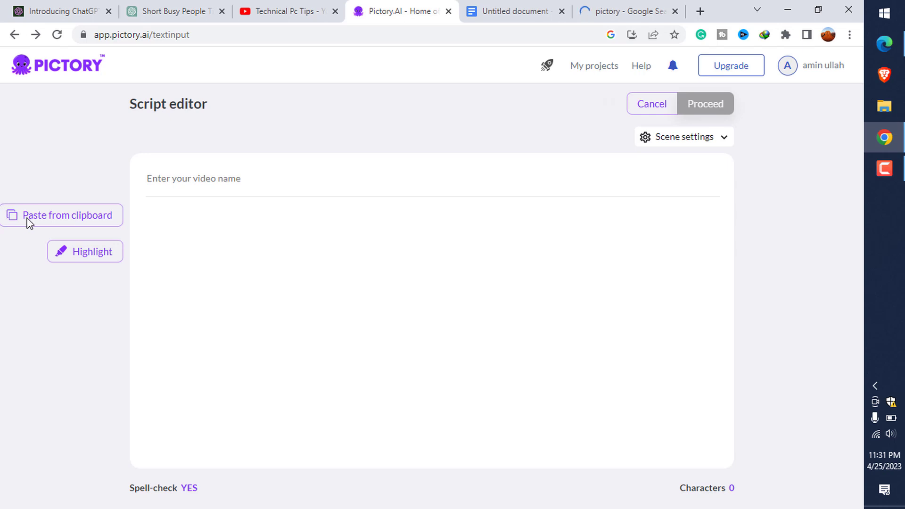
left_click(62, 219)
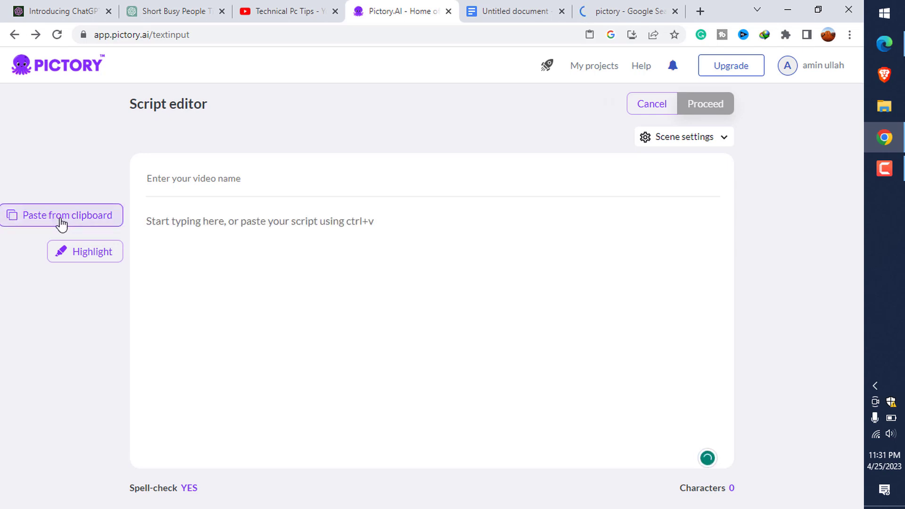
left_click(61, 220)
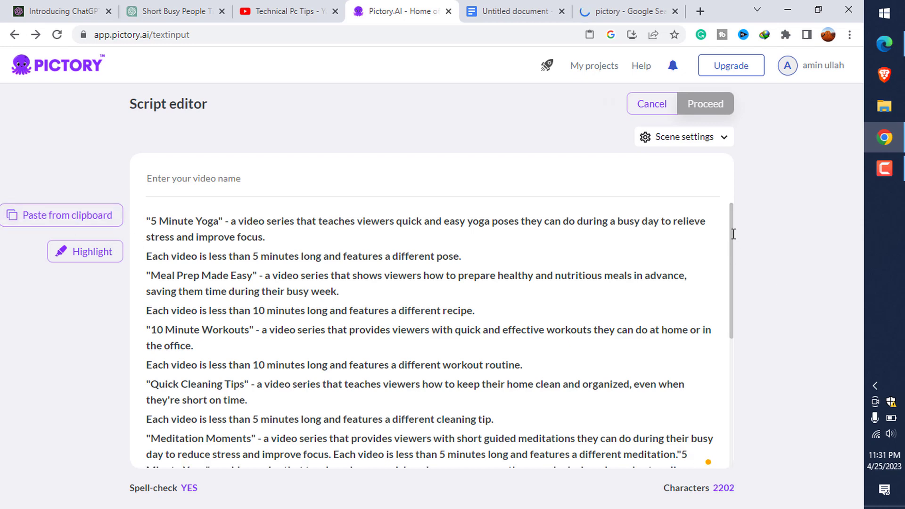
scroll(731, 306, "down", 5)
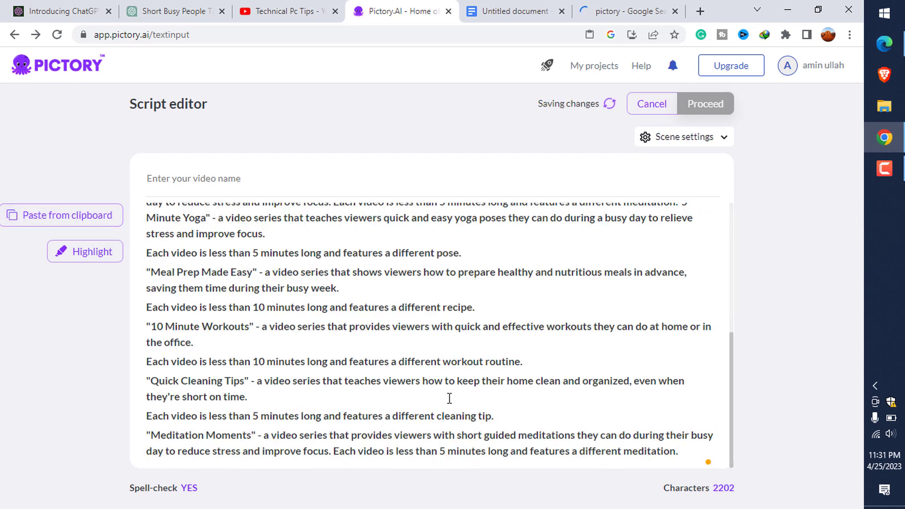
key("ctrl+a")
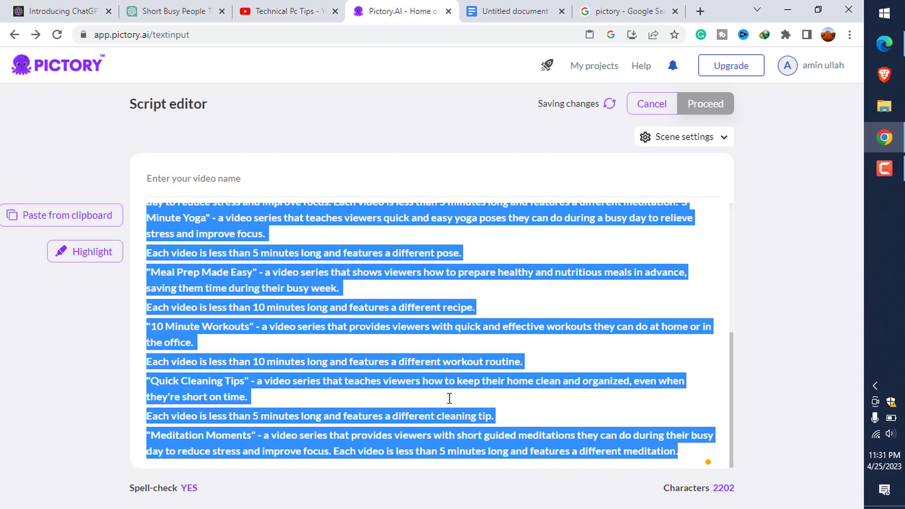
key("BackSpace")
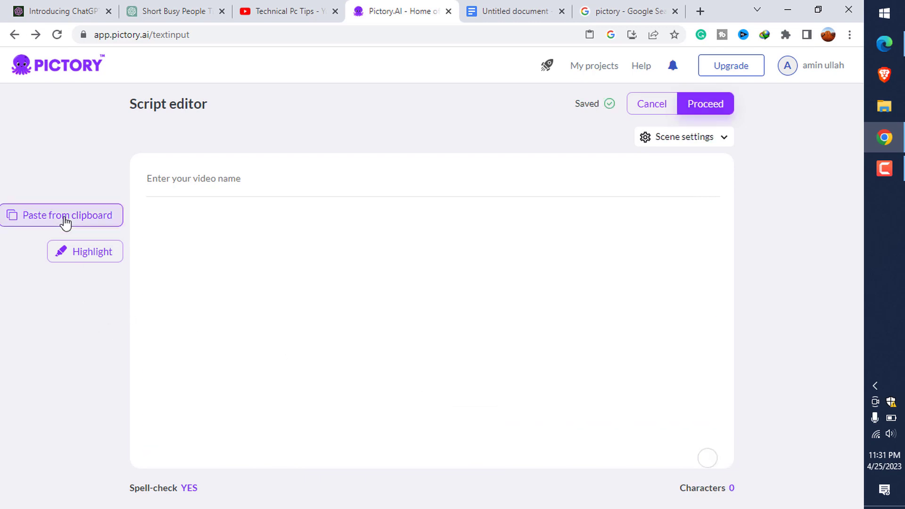
Paste the copied video ideas from the clipboard into the script editor and proceed to template selection.
left_click(65, 220)
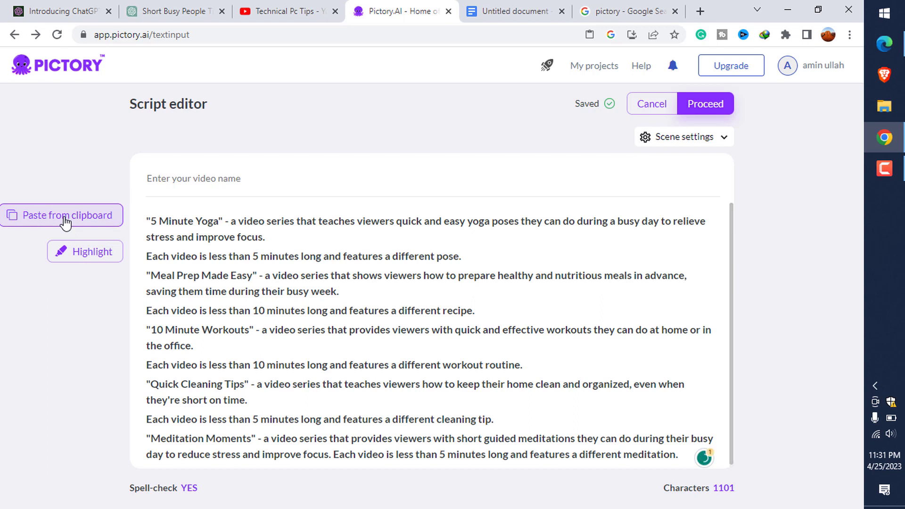
left_click(712, 111)
left_click(889, 179)
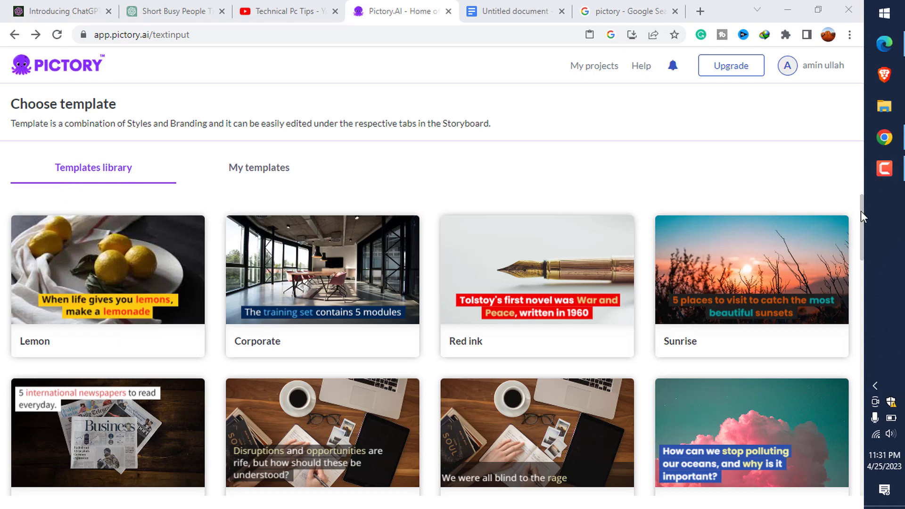
Choose the Red ink template with the 9:16 aspect ratio and continue to the storyboard.
mouse_move(860, 212)
left_mouse_down()
mouse_move(885, 480)
mouse_move(850, 198)
left_mouse_up()
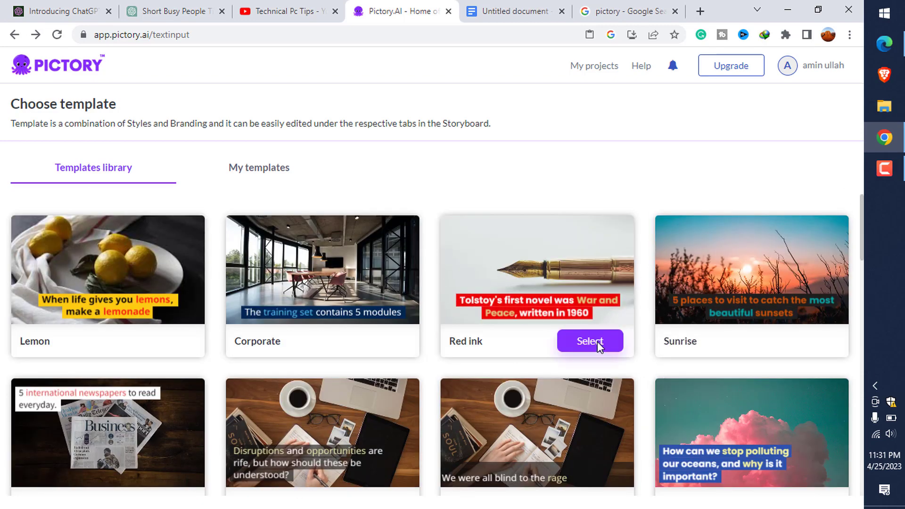
left_click(590, 341)
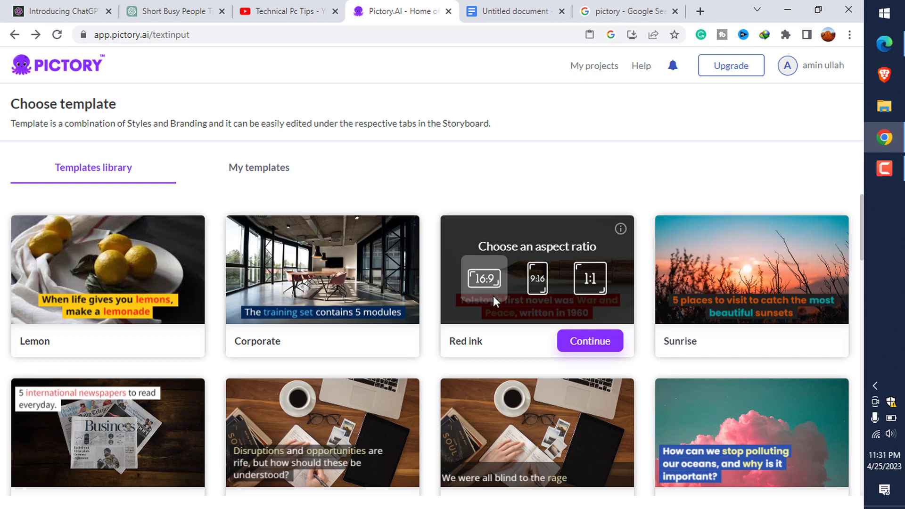
left_click(535, 281)
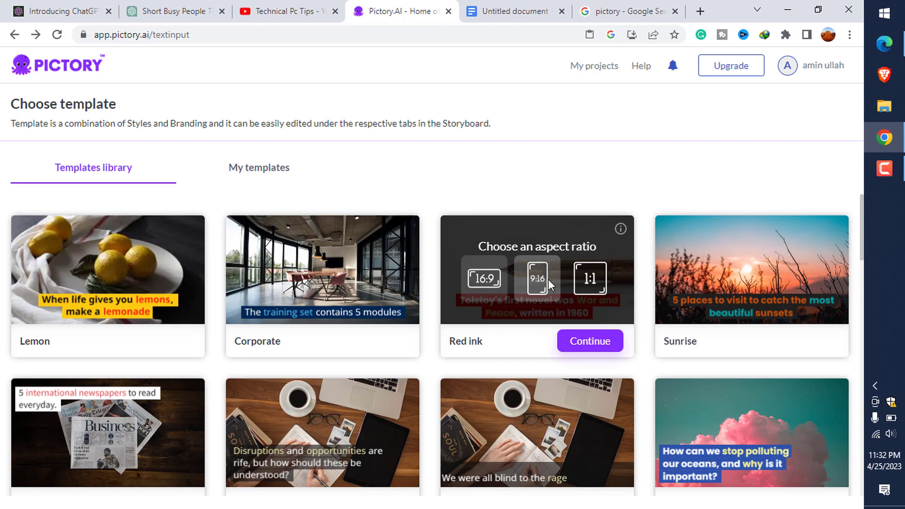
left_click(588, 341)
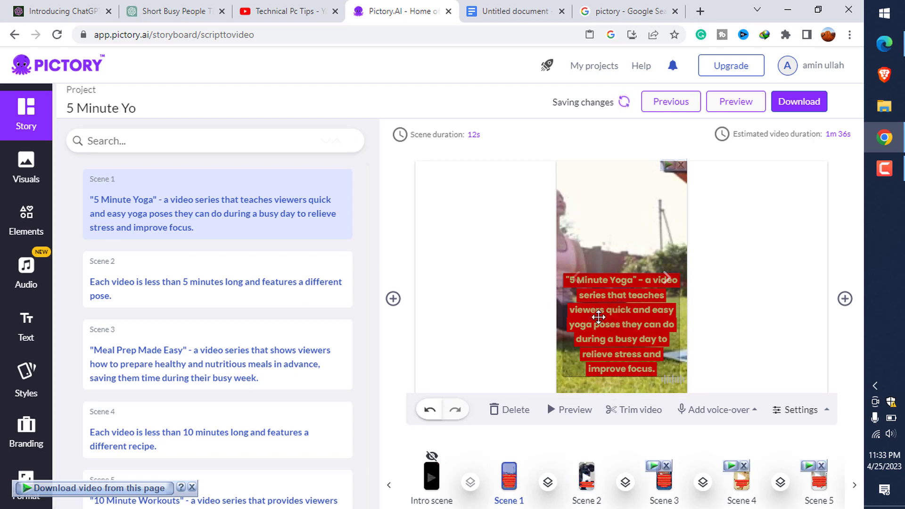
Move scene 1's caption to the lower part of the frame and shift the background clip so the woman is centred.
left_click(792, 410)
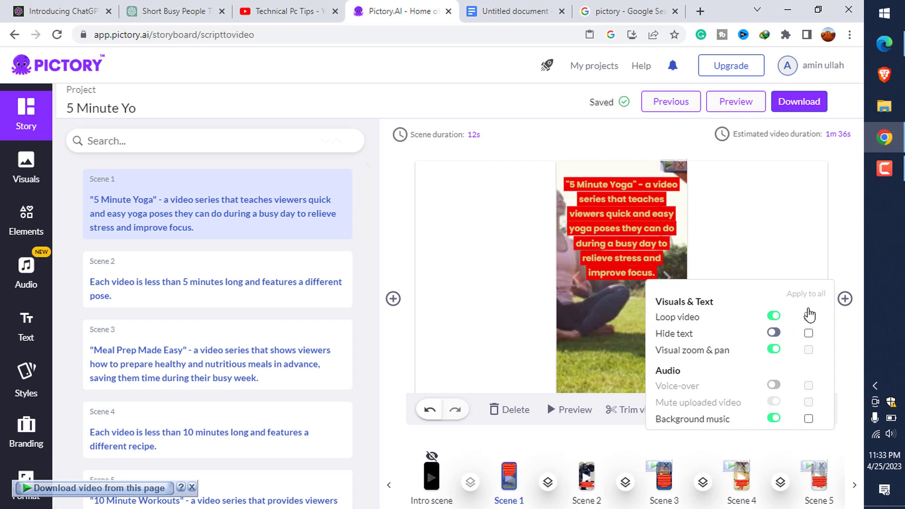
left_click(808, 246)
left_click_drag(614, 227, 614, 340)
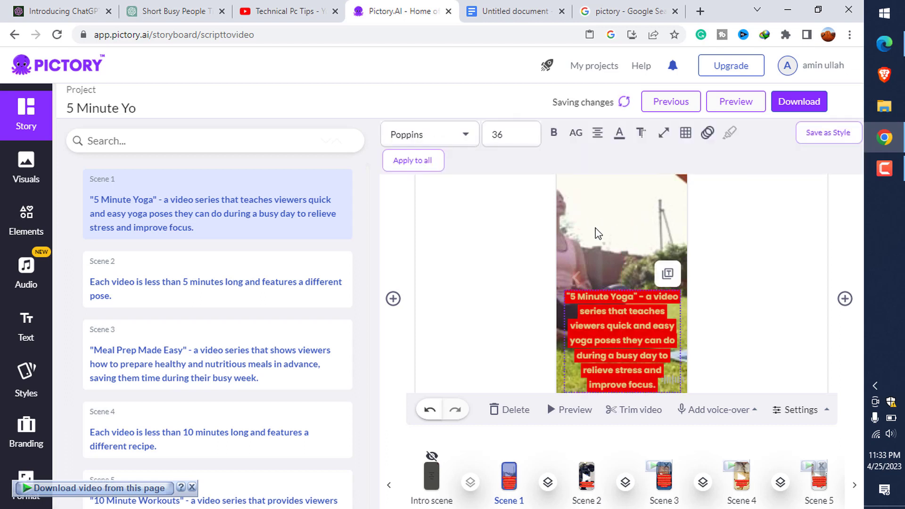
left_click(599, 232)
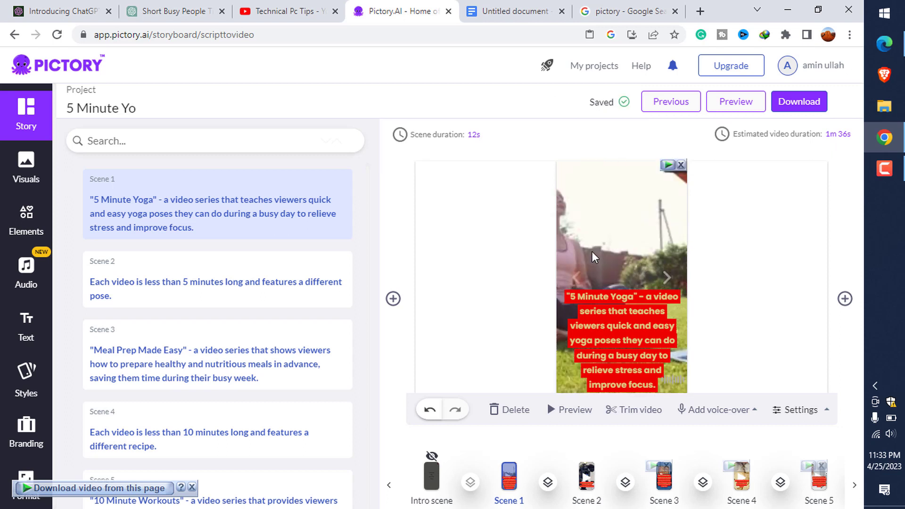
mouse_move(631, 252)
left_click_drag(593, 254, 651, 258)
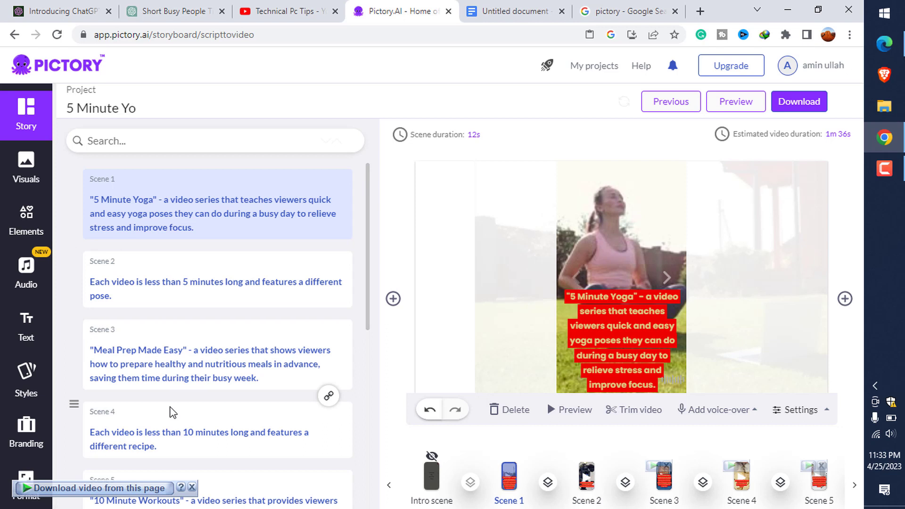
Filter the voice-over tracks to male voices, preview the English (US) voice Aiden, and apply it to the video.
left_click(192, 488)
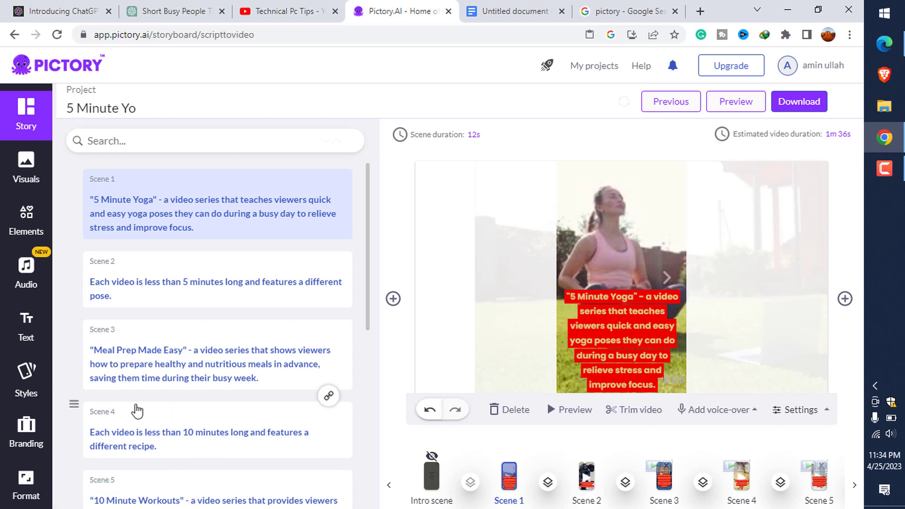
left_click(20, 280)
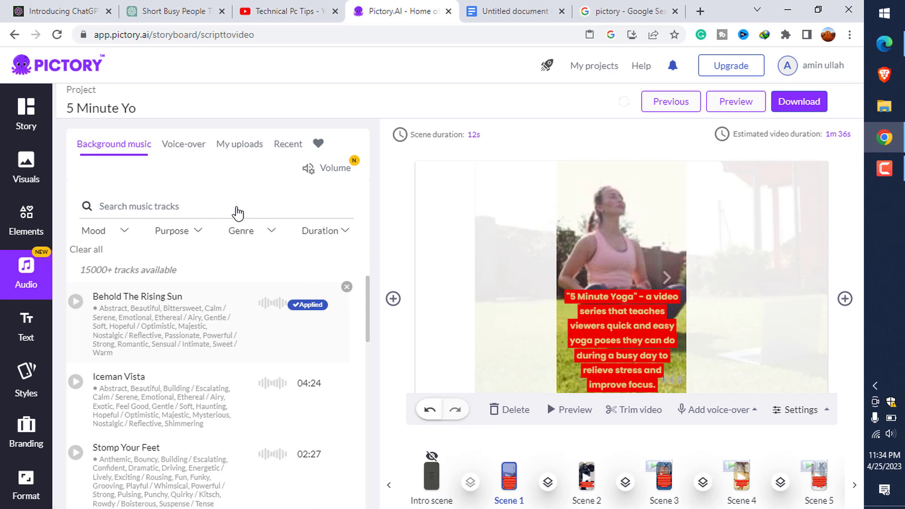
left_click(183, 149)
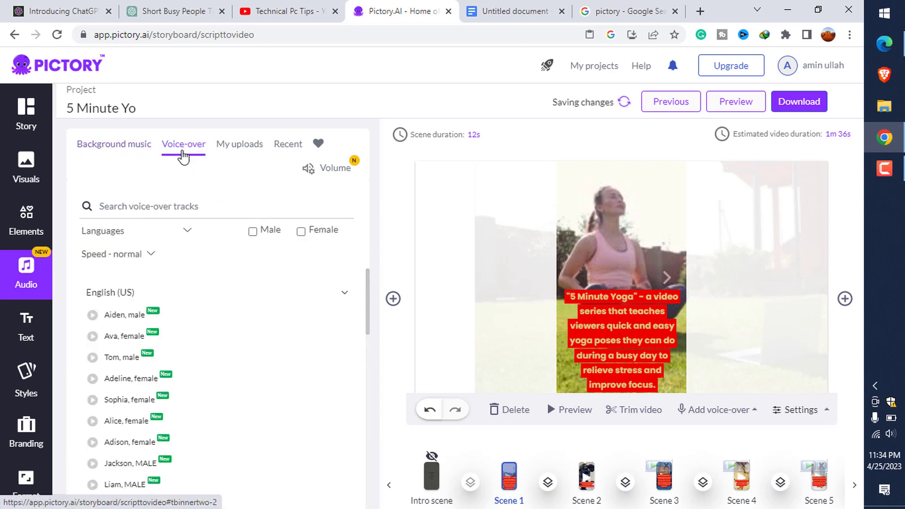
left_click(252, 231)
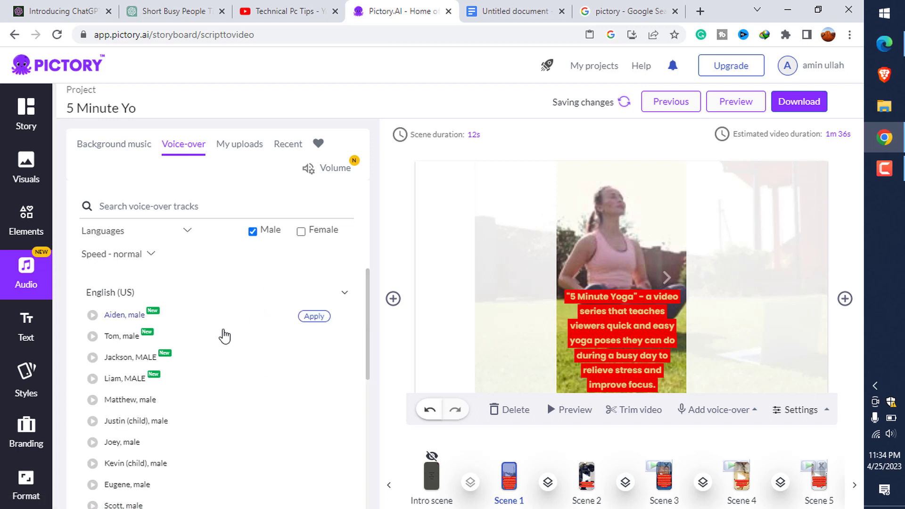
left_click(92, 316)
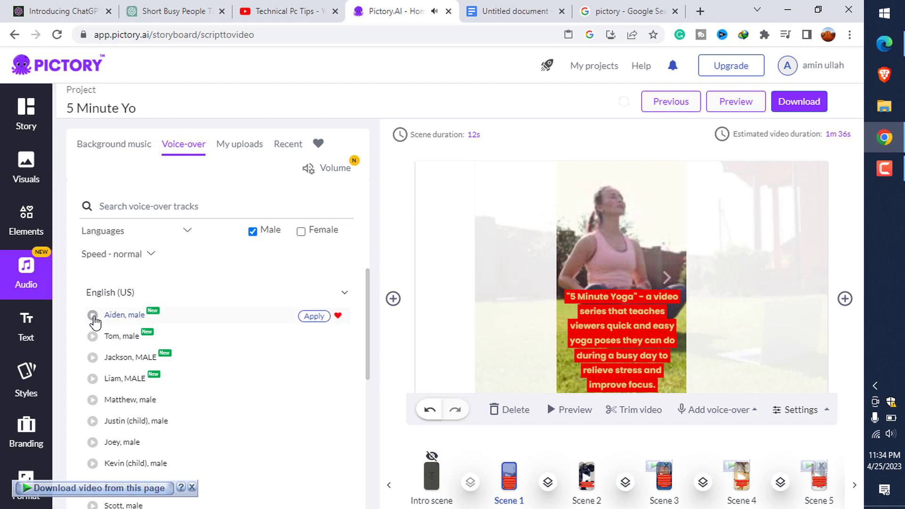
left_click(314, 316)
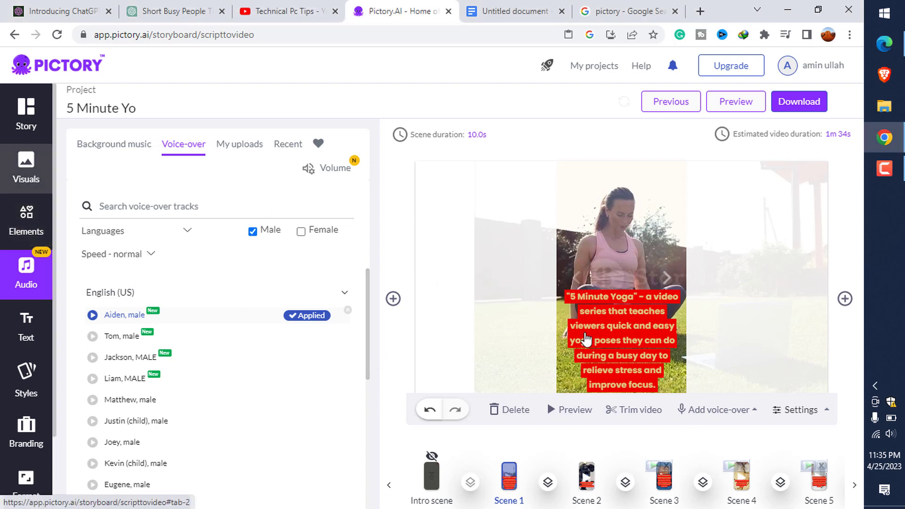
Replace scene 1's visual with the library clip of the woman in a blue shirt sitting by the yellow sofa.
left_click(571, 350)
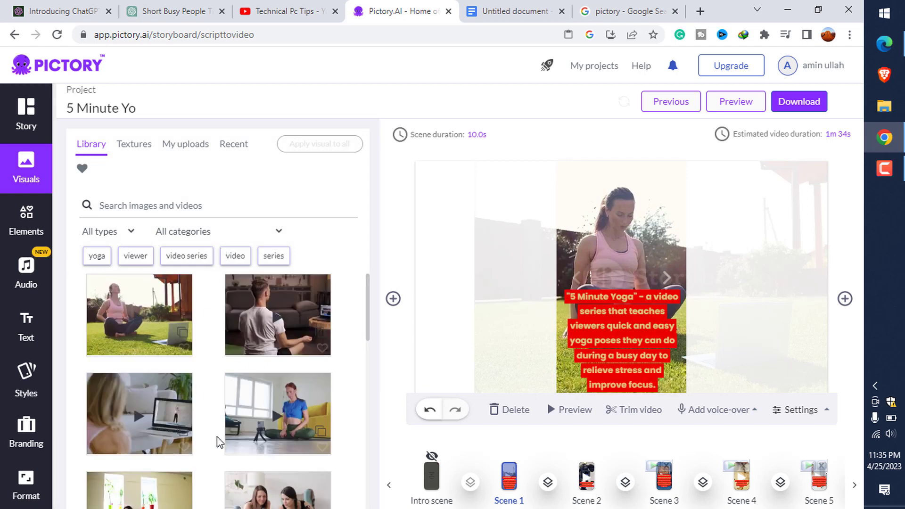
mouse_move(281, 426)
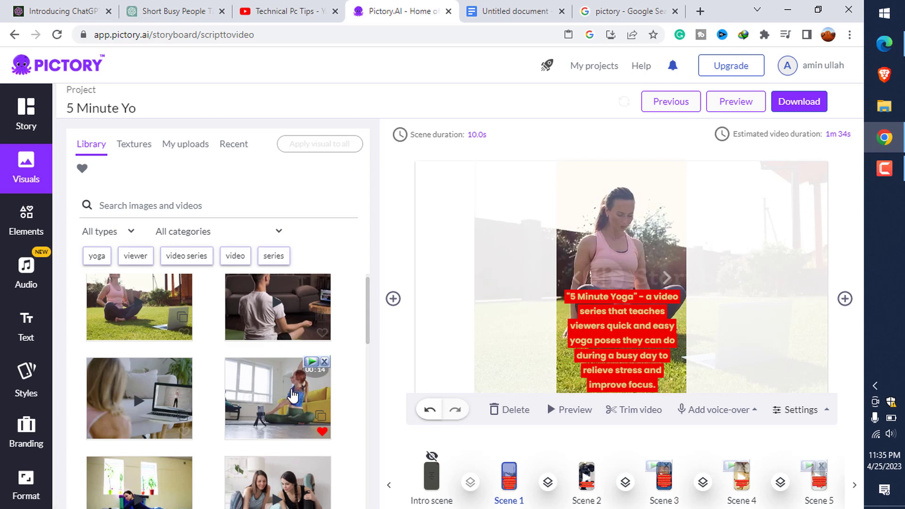
left_click(289, 415)
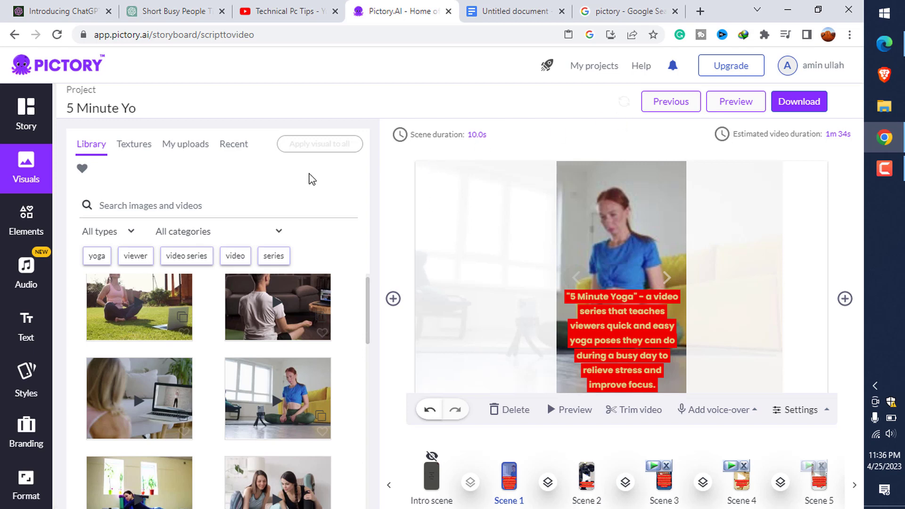
Generate the finished project for download as a video.
mouse_move(808, 417)
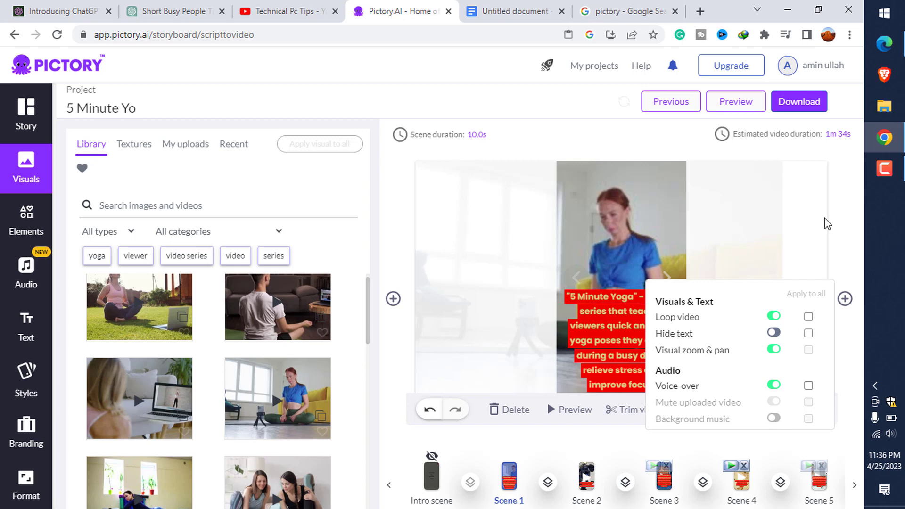
left_click(816, 106)
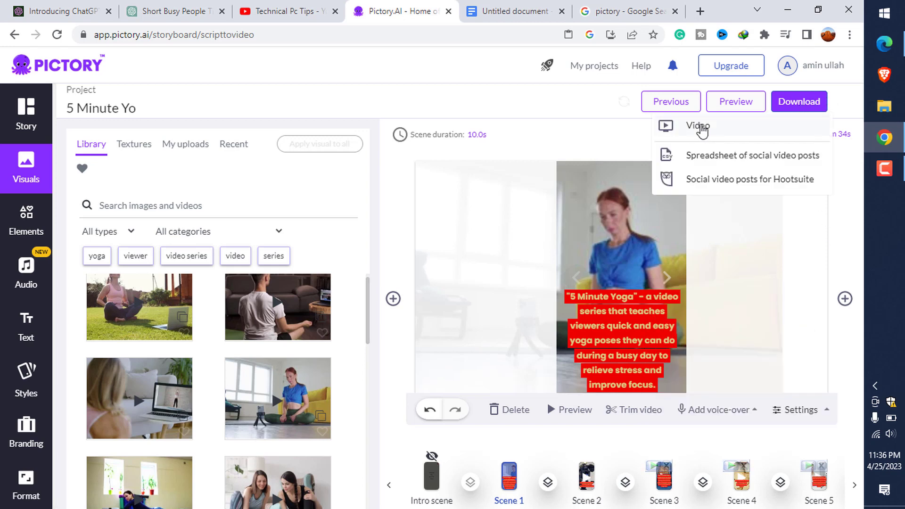
left_click(698, 126)
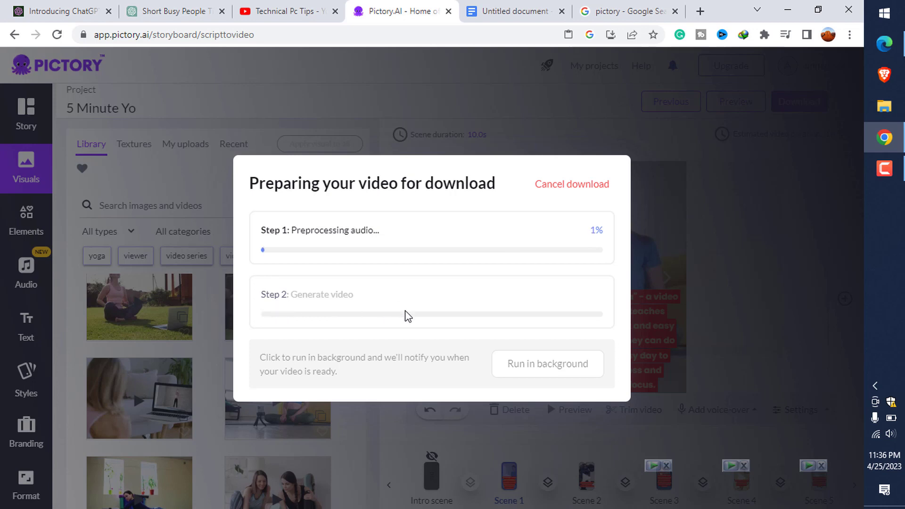
left_click(885, 172)
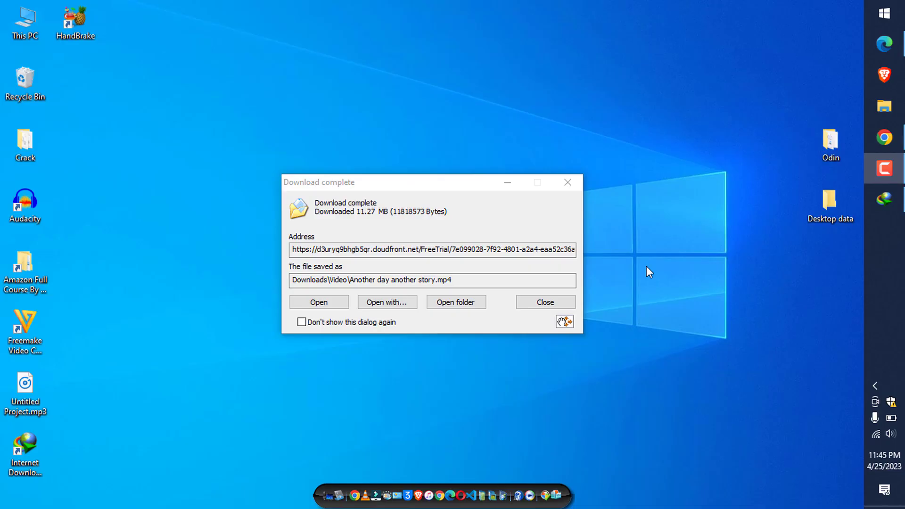
Open the downloaded file Another day another story.mp4, watch it in full screen, and close the player.
left_click(345, 213)
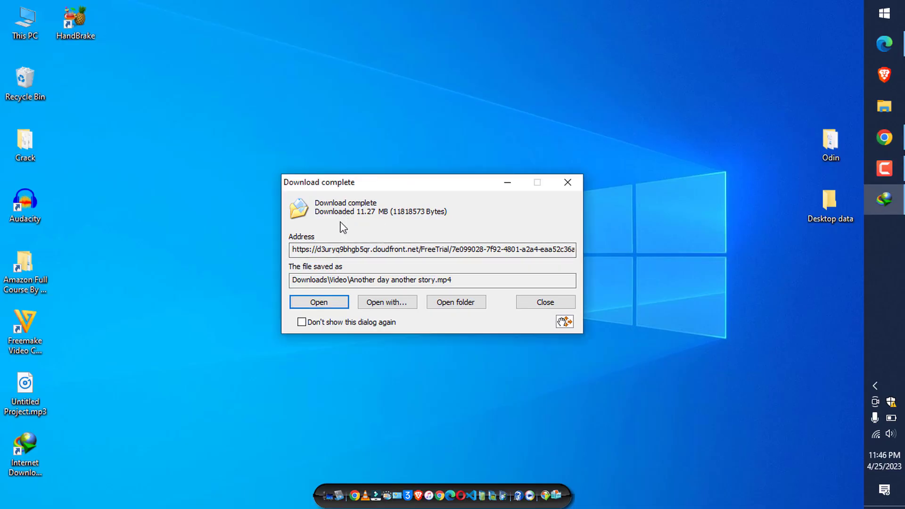
left_click(309, 303)
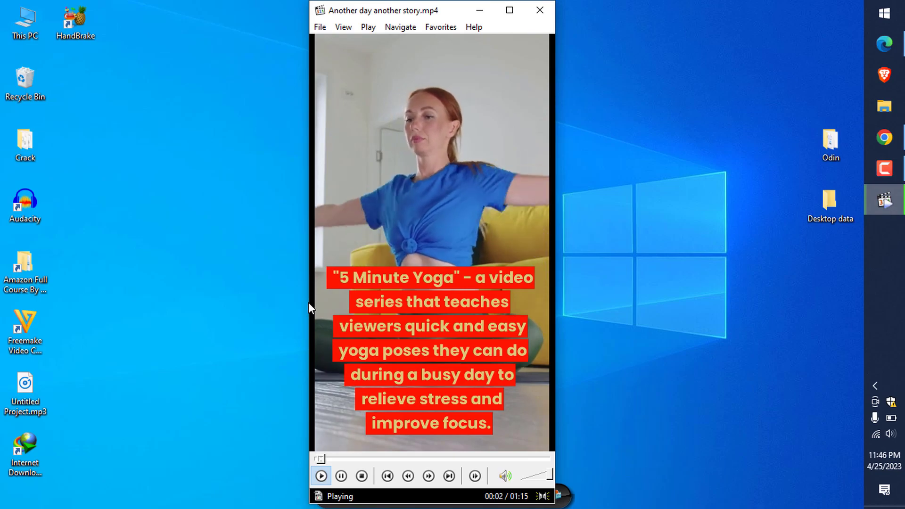
double_click(439, 258)
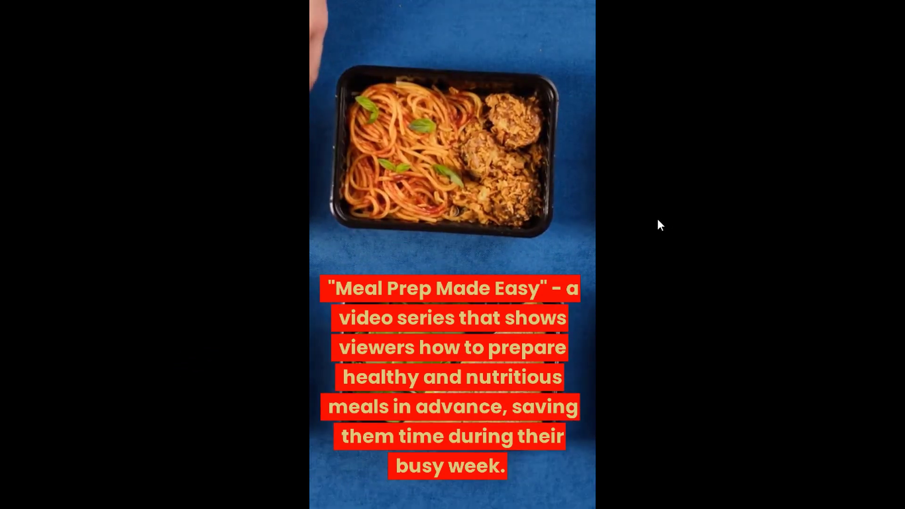
mouse_move(587, 501)
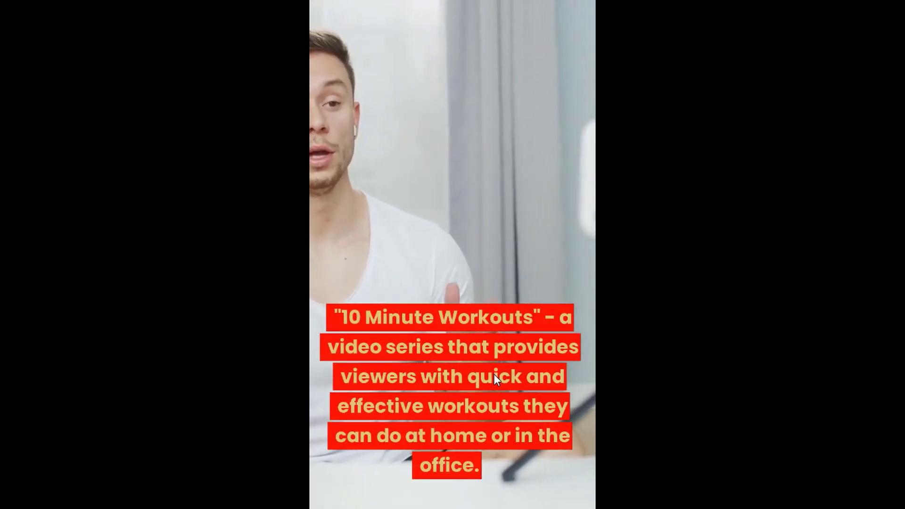
double_click(404, 272)
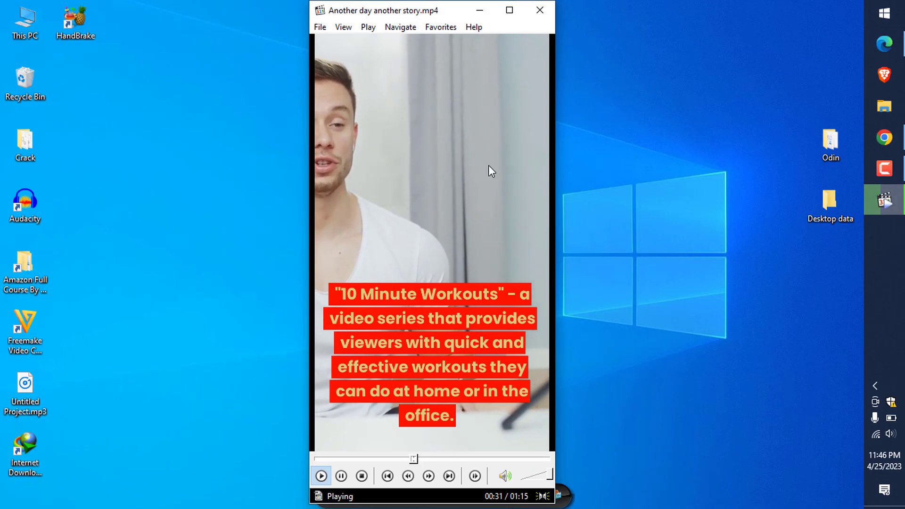
left_click(540, 10)
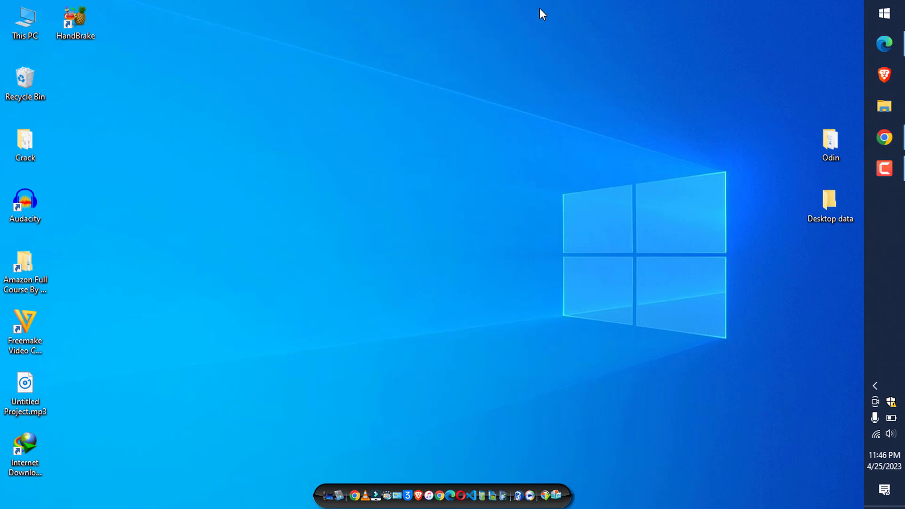
Switch back to Pictory in Chrome, look through the storyboard's scene texts, and minimize the browser.
left_click(869, 139)
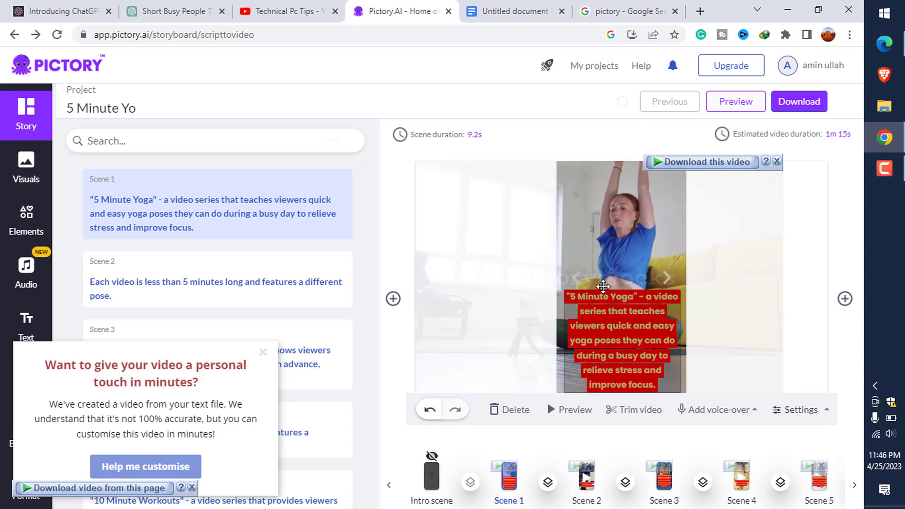
scroll(337, 341, "down", 9)
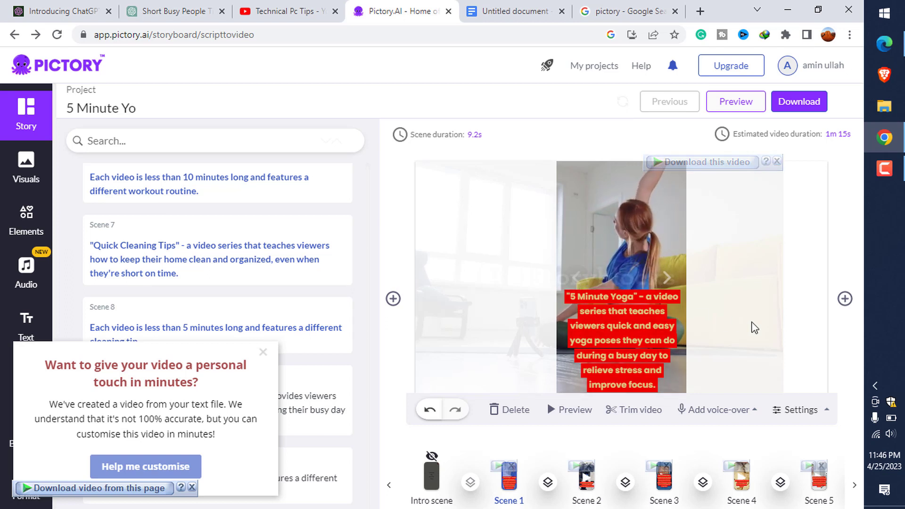
left_click(783, 11)
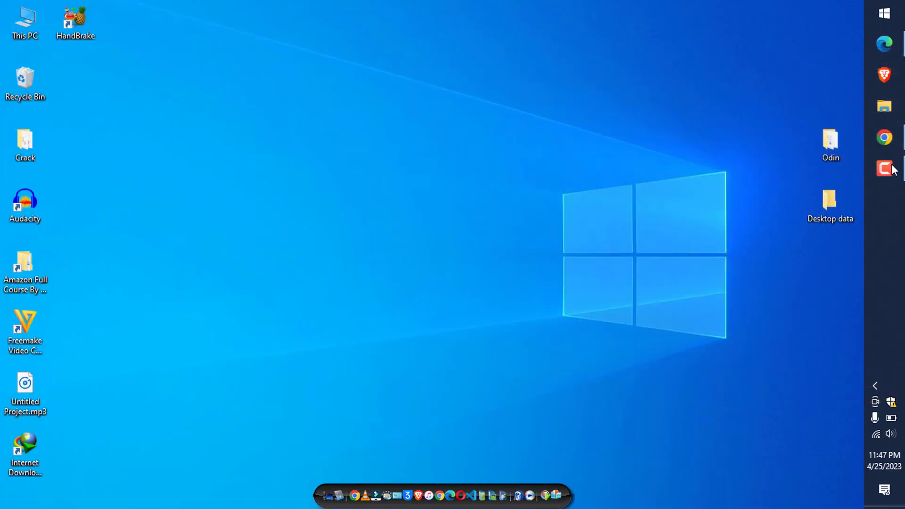